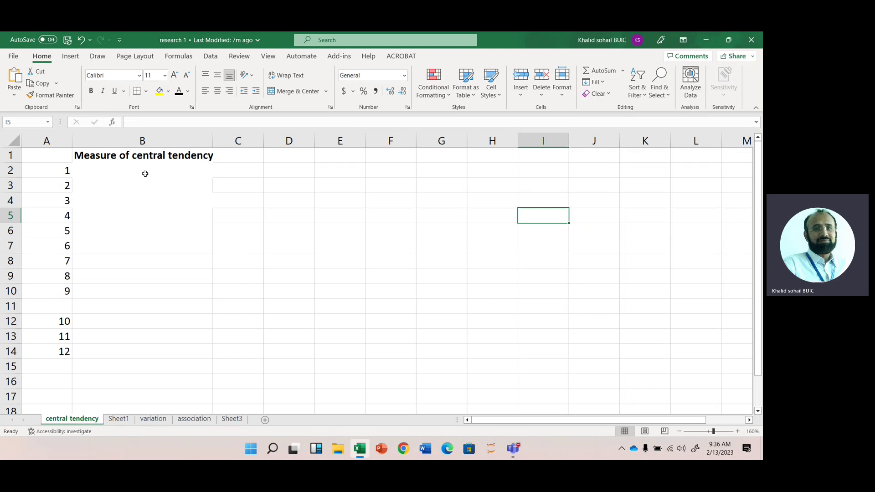
Turn the hidden measures in B2 to B9, Mean through Expected Value, black.
click(145, 174)
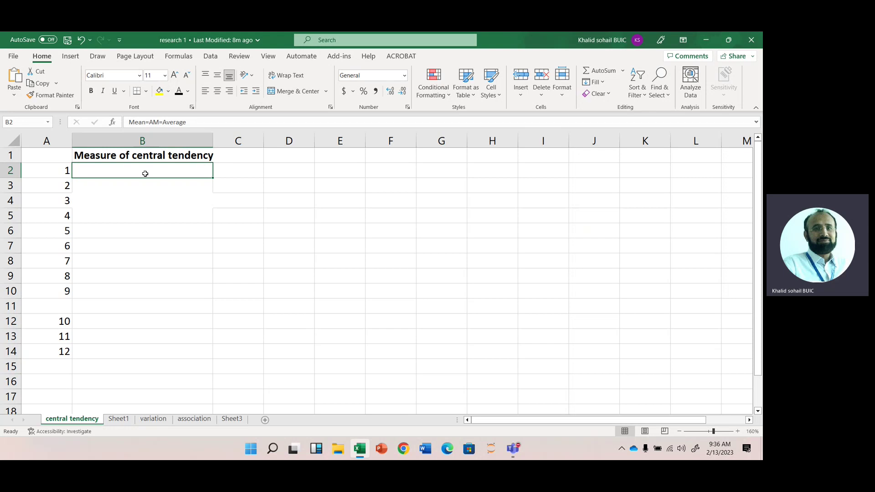
click(180, 92)
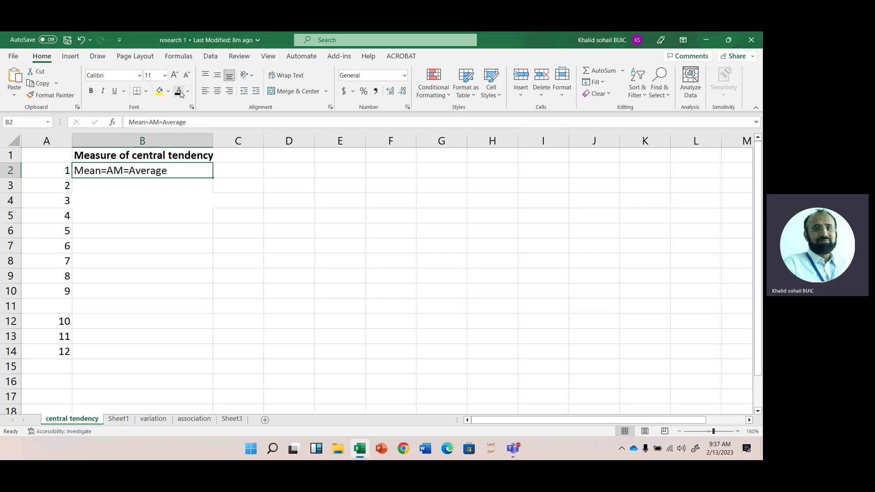
key(Down)
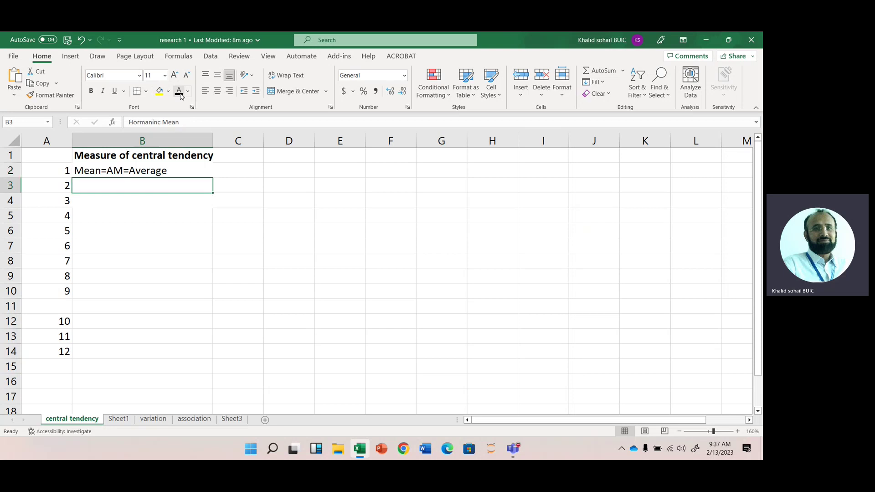
click(180, 92)
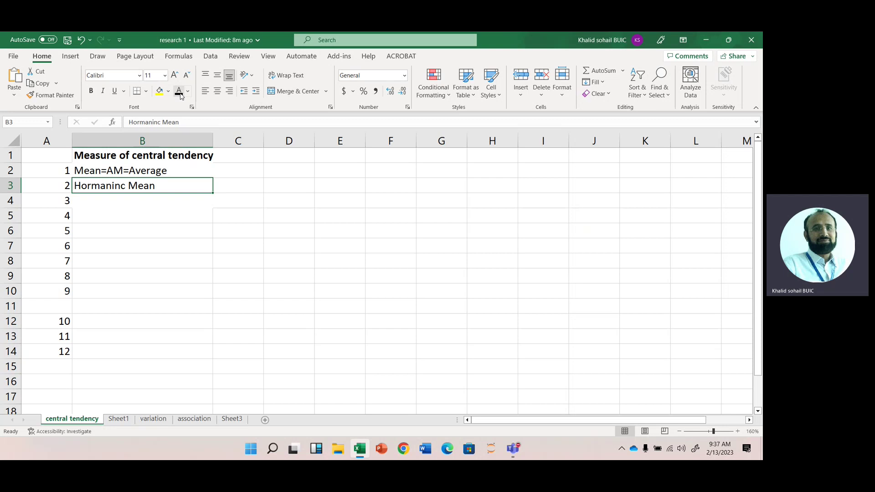
key(Down)
click(180, 93)
key(Down)
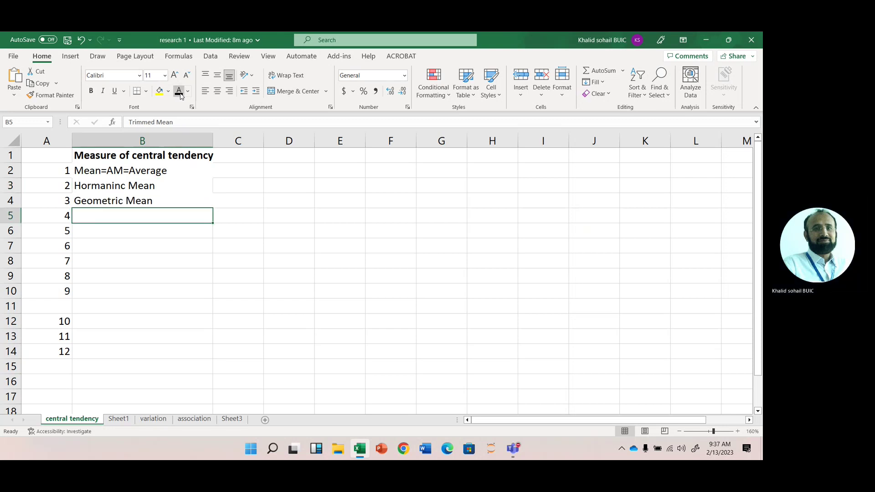
click(179, 92)
key(Down)
click(180, 93)
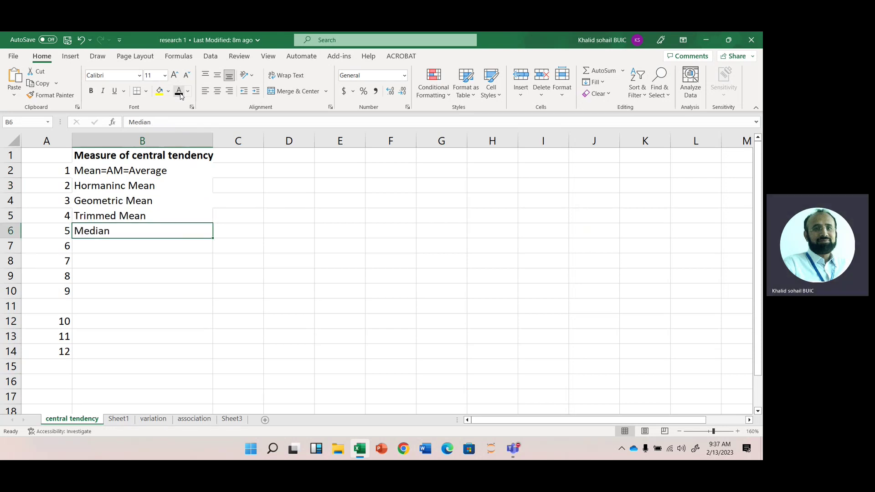
key(Down)
click(180, 93)
key(Down)
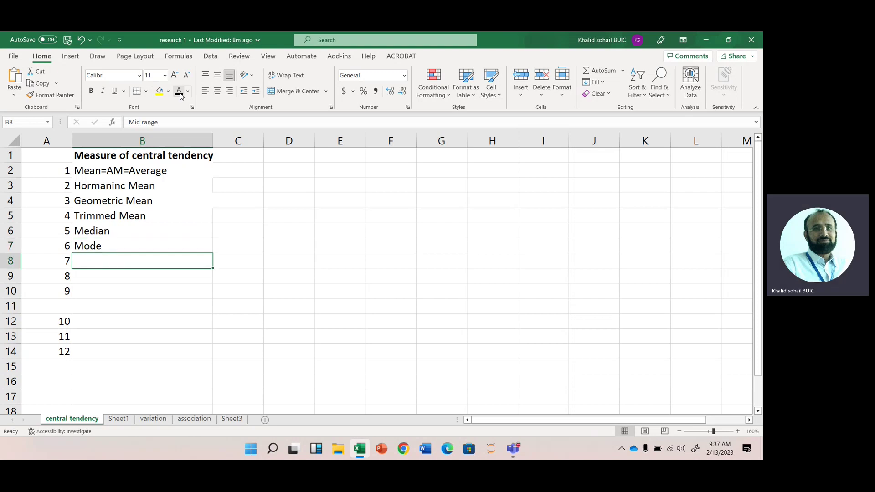
click(179, 92)
key(Down)
click(179, 93)
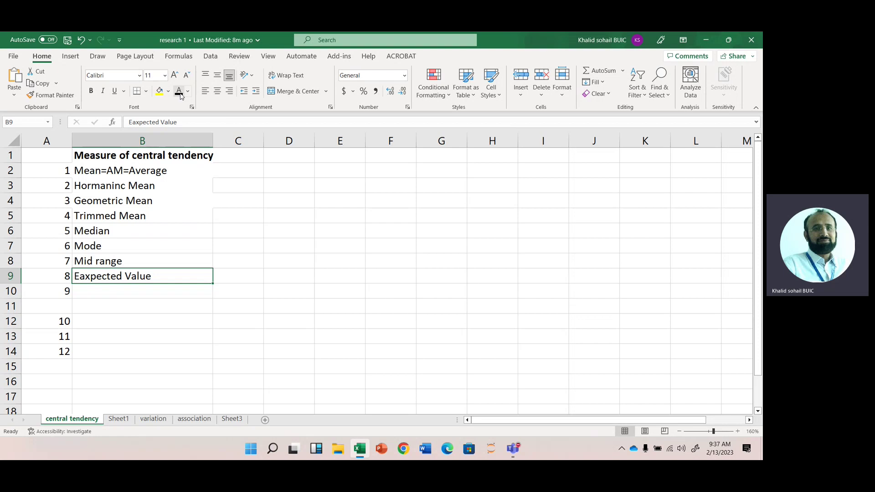
Turn Weighted Average, Quantiles, quartiles, deciles and percentiles in B10 to B14 black.
key(Down)
click(181, 94)
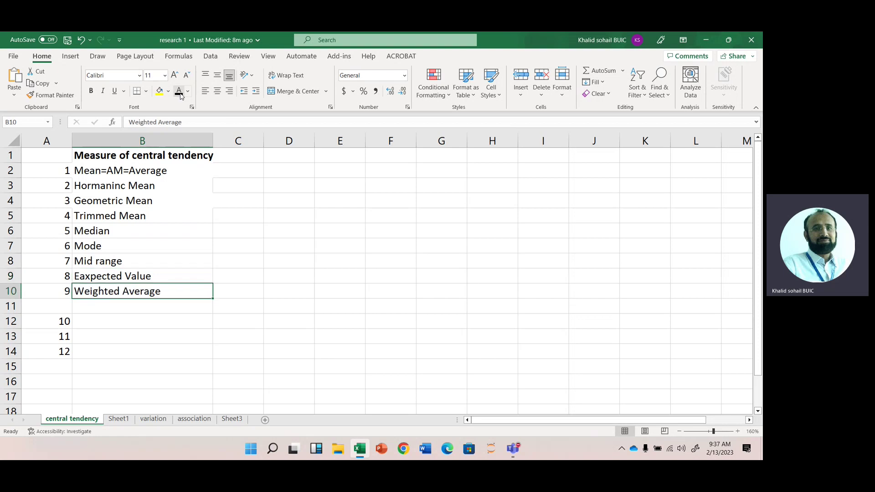
key(Down)
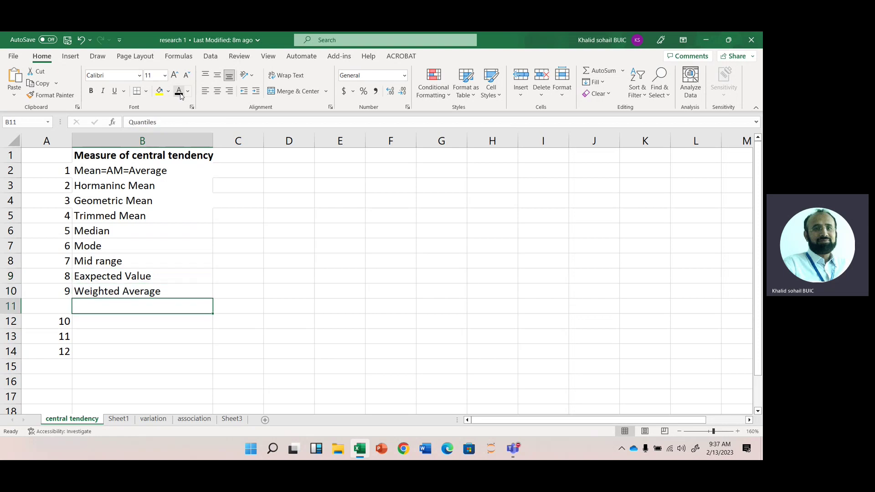
click(180, 94)
key(Down)
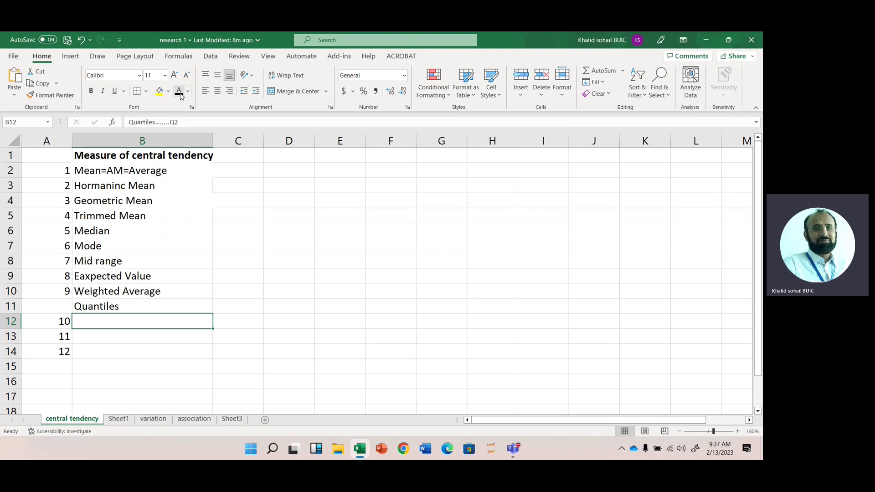
click(180, 92)
key(Down)
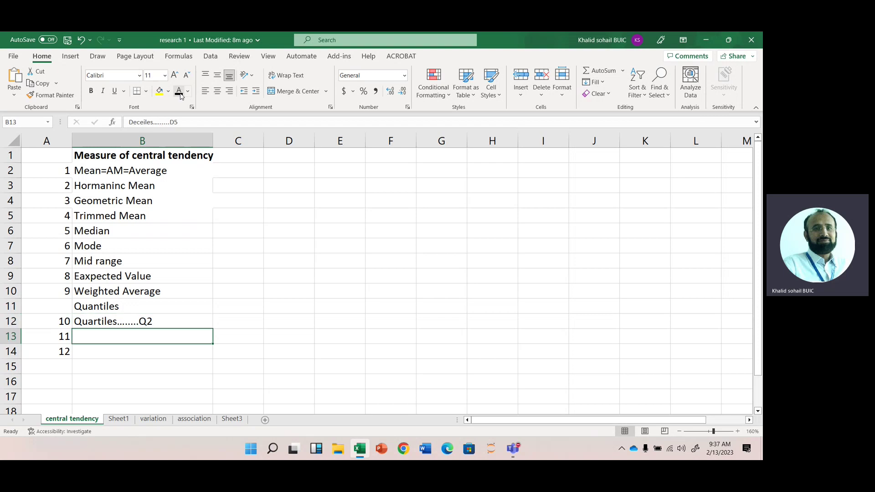
click(179, 91)
key(Down)
click(179, 91)
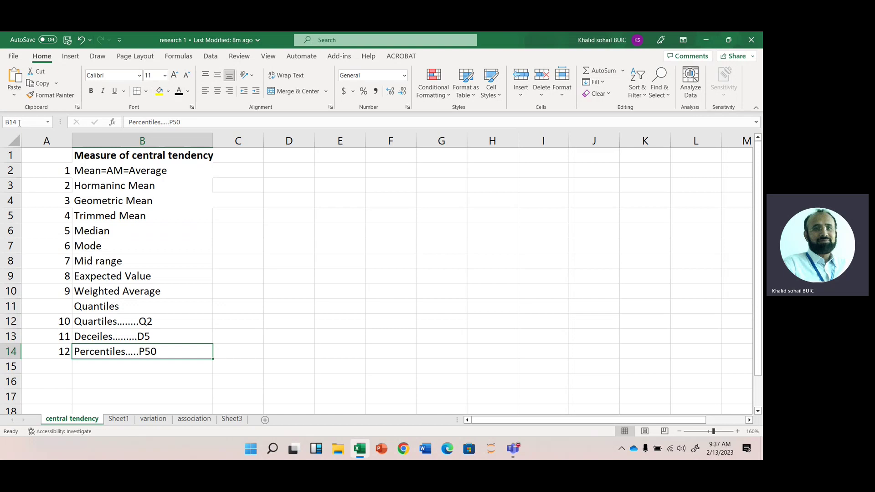
click(113, 170)
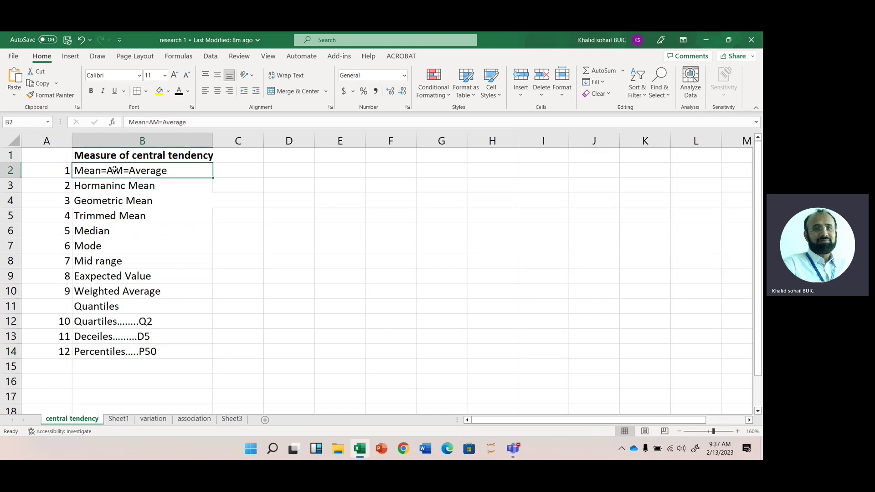
click(182, 182)
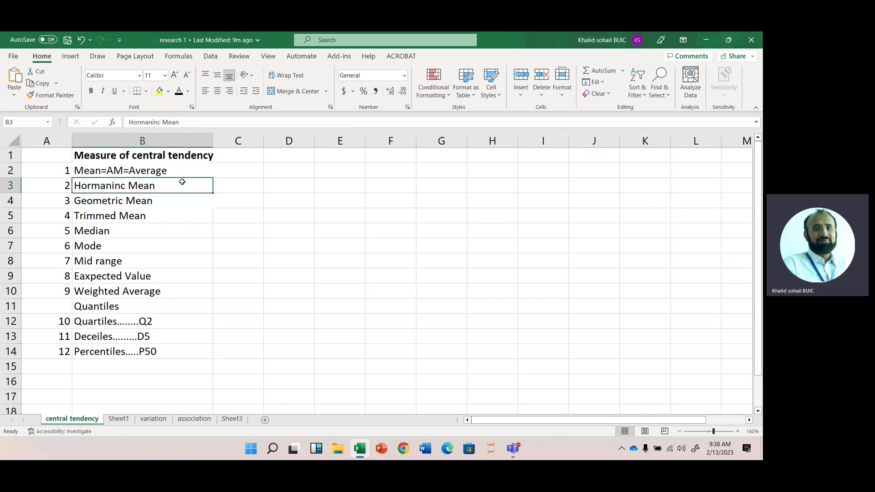
key(Down)
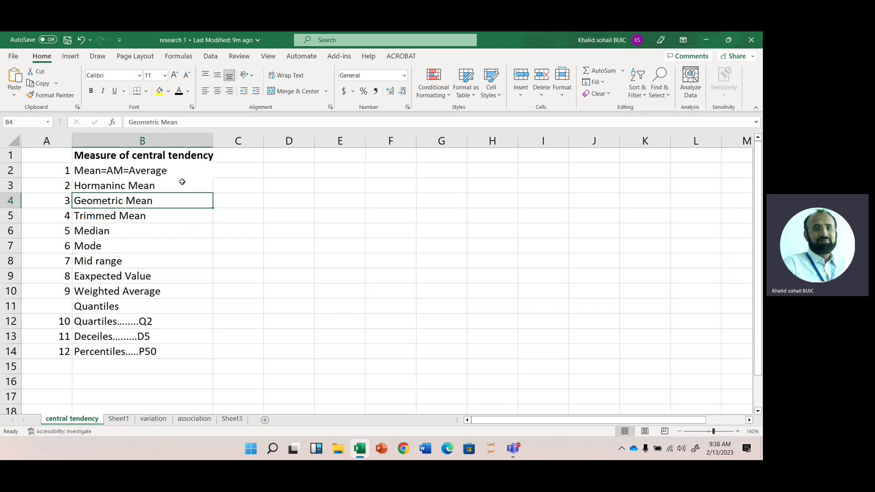
click(141, 214)
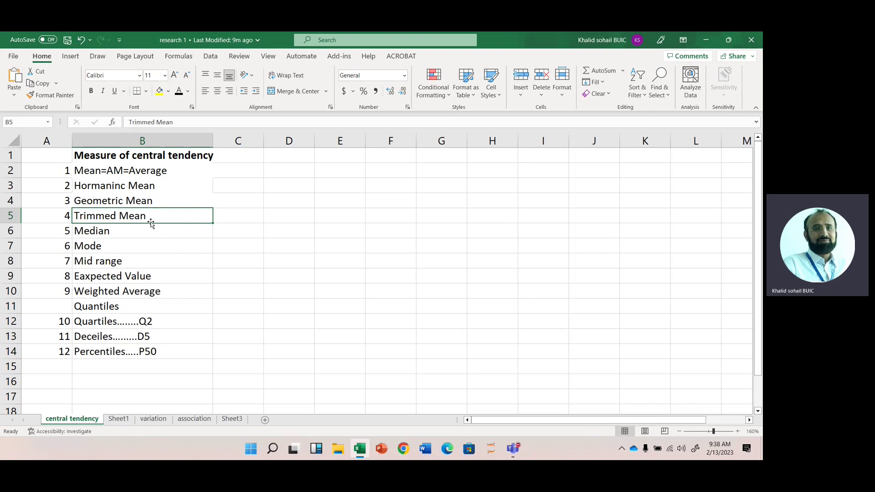
key(Down)
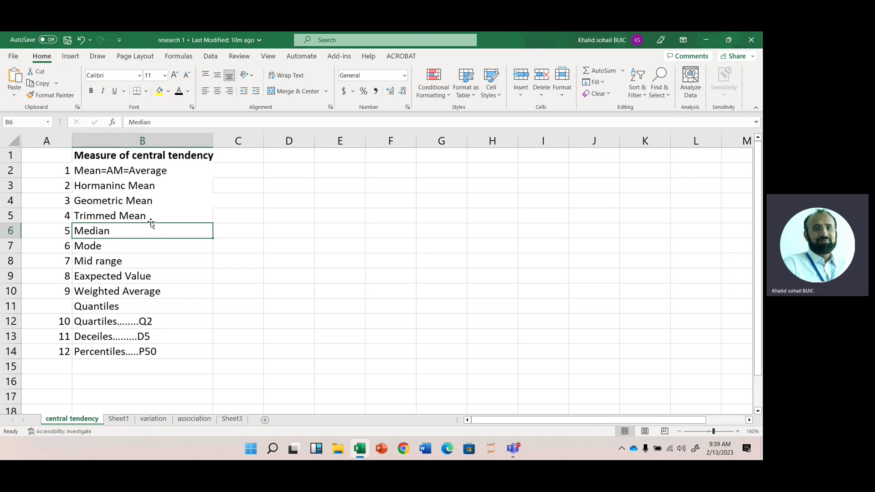
key(Down)
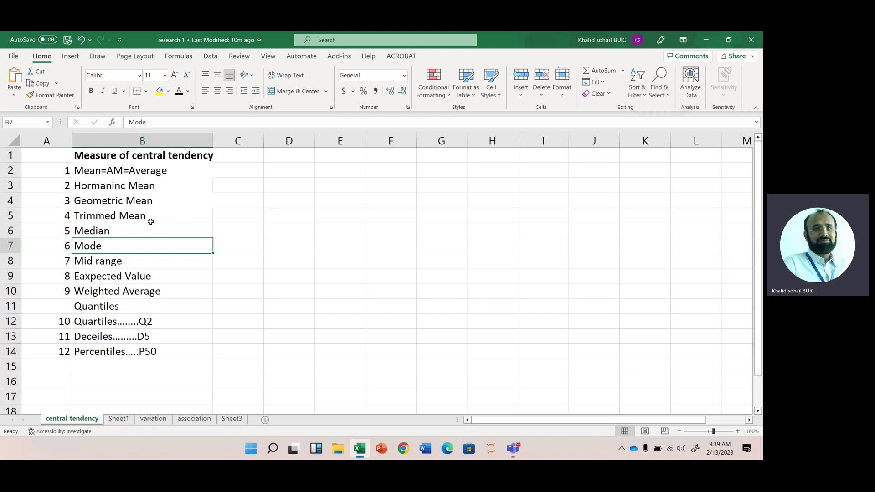
key(Down)
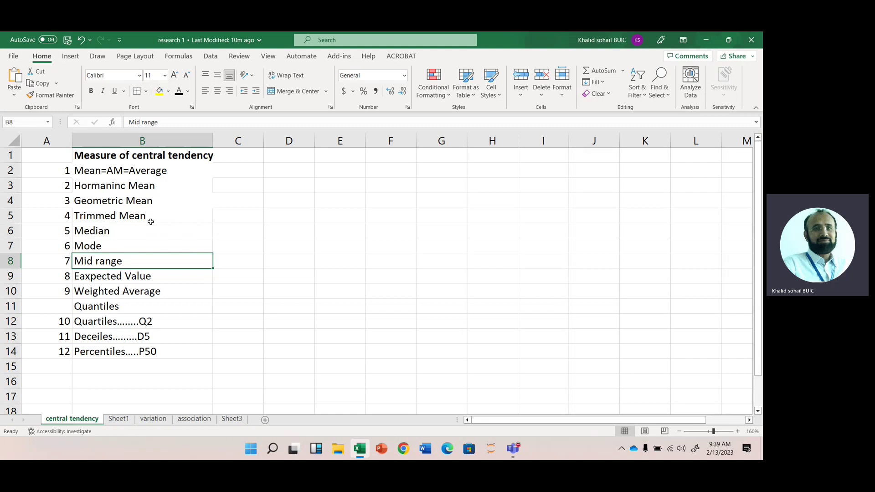
key(Down)
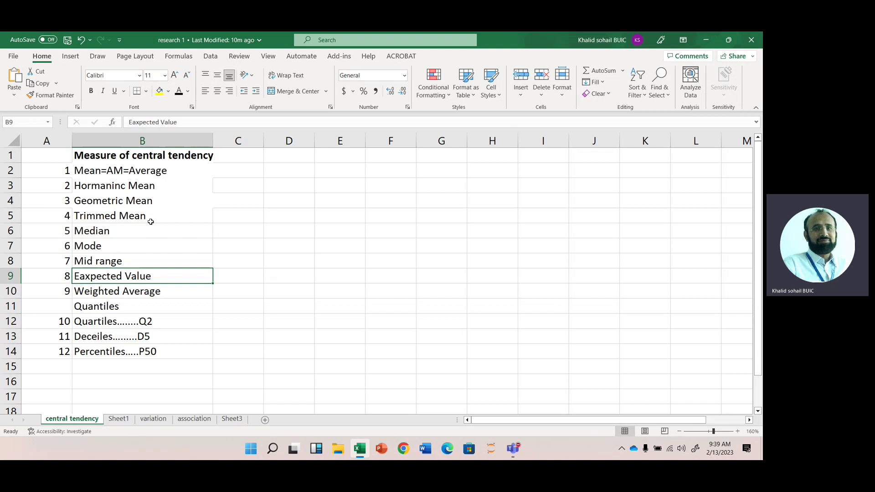
key(Down)
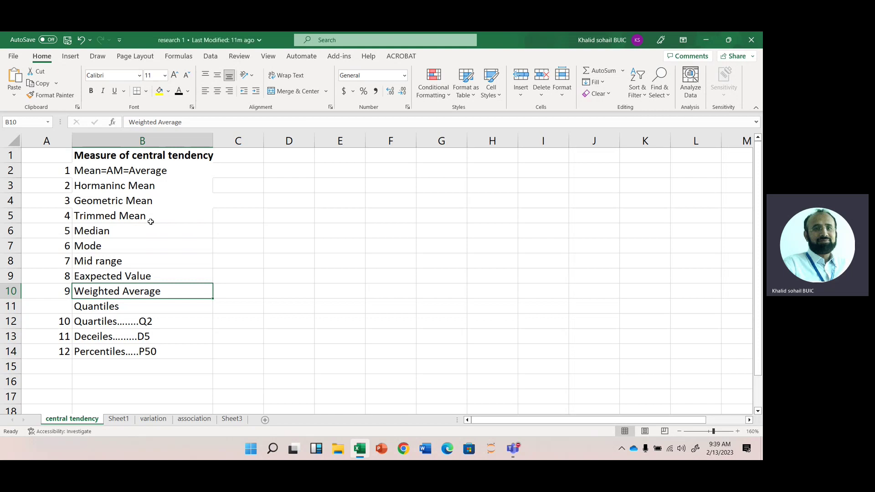
key(Down)
key(Down)
key(Down)
key(Down)
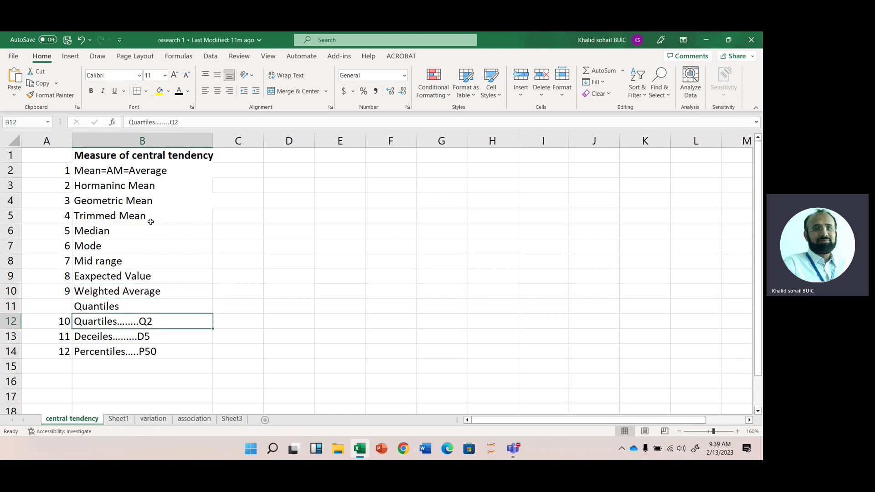
key(Up)
key(Up)
key(Down)
key(Up)
key(Down)
key(Down)
key(Up)
key(ctrl+Up)
key(Down)
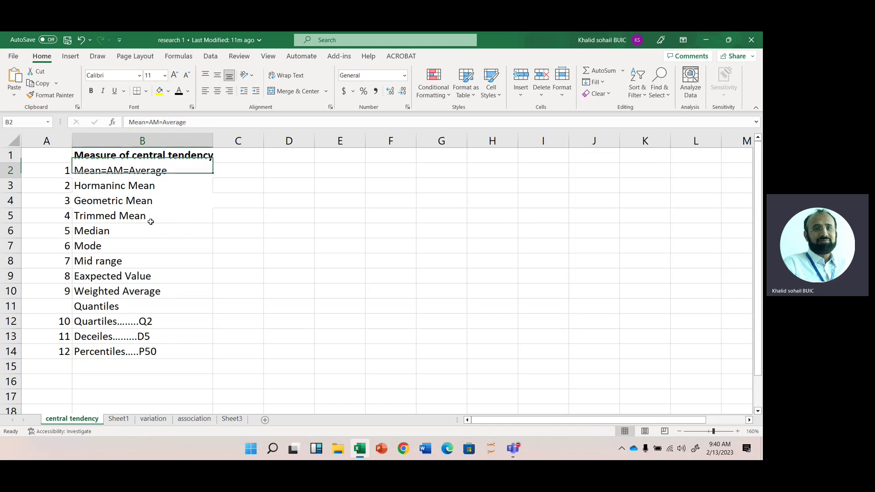
key(Right)
key(Right)
key(Right)
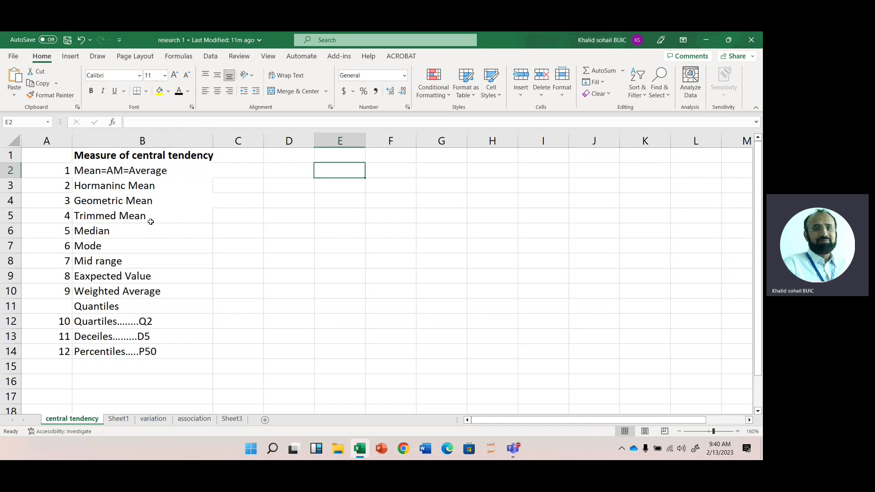
key(Right)
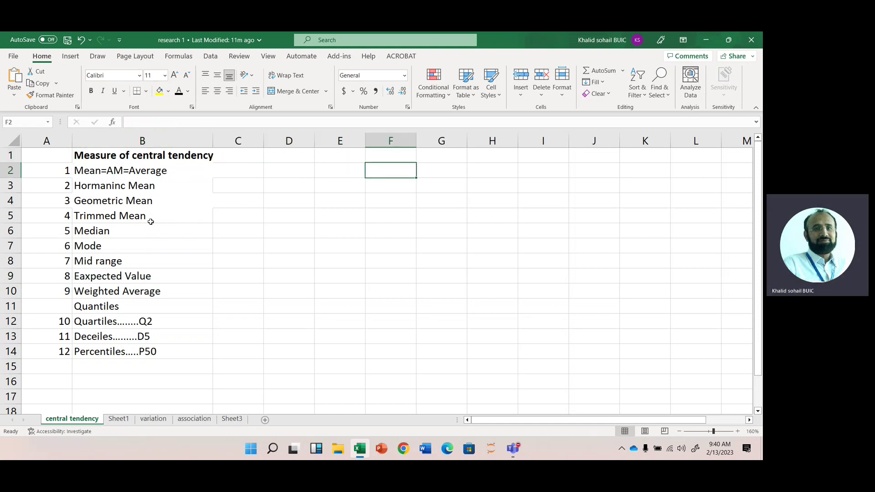
key(Right)
key(Right)
key(Right)
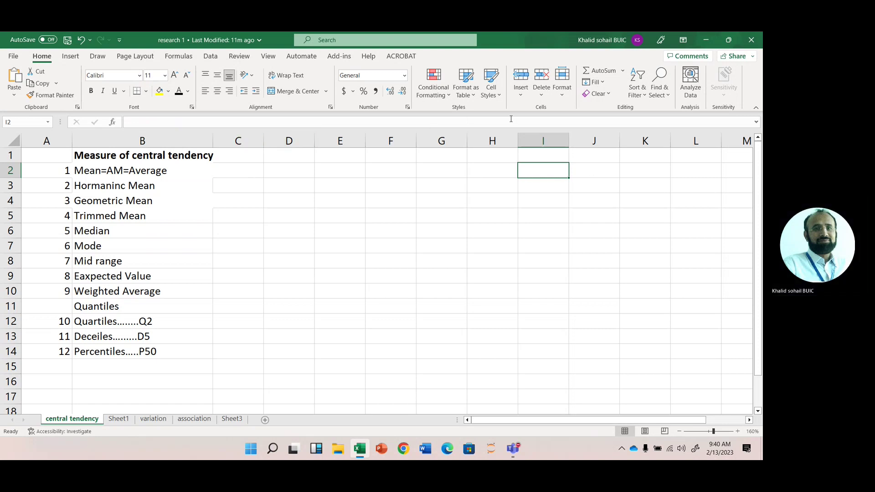
click(524, 167)
Handwrite the mean Σx/n, frequency mean Σfx/Σf and expected value ΣPx/ΣP, noting ΣP=1.
mouse_move(526, 169)
mouse_down()
mouse_move(617, 177)
mouse_move(625, 182)
mouse_move(600, 196)
mouse_move(609, 197)
mouse_move(580, 212)
mouse_move(618, 229)
mouse_move(622, 209)
mouse_move(637, 219)
mouse_move(630, 219)
mouse_move(636, 231)
mouse_move(647, 230)
mouse_move(620, 248)
mouse_move(631, 258)
mouse_move(633, 242)
mouse_up()
mouse_move(579, 275)
mouse_down()
mouse_move(588, 279)
mouse_move(594, 268)
mouse_move(621, 274)
mouse_move(631, 283)
mouse_move(624, 287)
mouse_move(655, 286)
mouse_move(615, 305)
mouse_move(638, 310)
mouse_move(639, 301)
mouse_up()
mouse_move(680, 256)
mouse_down()
mouse_move(692, 250)
mouse_move(692, 266)
mouse_move(719, 262)
mouse_up()
drag(726, 250, 725, 264)
mouse_move(670, 289)
mouse_down()
mouse_move(698, 287)
mouse_move(716, 306)
mouse_up()
mouse_move(717, 285)
mouse_down()
mouse_move(716, 303)
mouse_move(725, 285)
mouse_move(735, 305)
mouse_up()
Ink the simplified expected value, the weighted average ΣWX/Σw = Σwx with Σw=1, and begin 'GM'.
mouse_move(578, 329)
mouse_down()
mouse_move(609, 323)
mouse_move(632, 336)
mouse_up()
drag(631, 319, 636, 325)
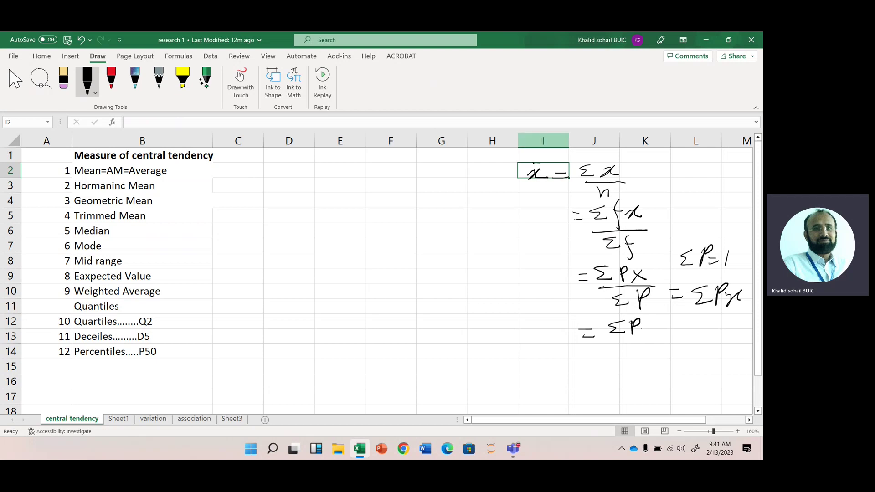
mouse_move(624, 320)
mouse_down()
mouse_move(622, 355)
mouse_move(636, 343)
mouse_move(640, 358)
mouse_move(659, 345)
mouse_move(664, 357)
mouse_move(670, 350)
mouse_move(674, 357)
mouse_move(627, 362)
mouse_move(674, 362)
mouse_move(637, 371)
mouse_move(673, 368)
mouse_up()
drag(700, 326, 700, 337)
mouse_move(708, 329)
mouse_down()
mouse_move(711, 338)
mouse_move(719, 329)
mouse_move(726, 337)
mouse_up()
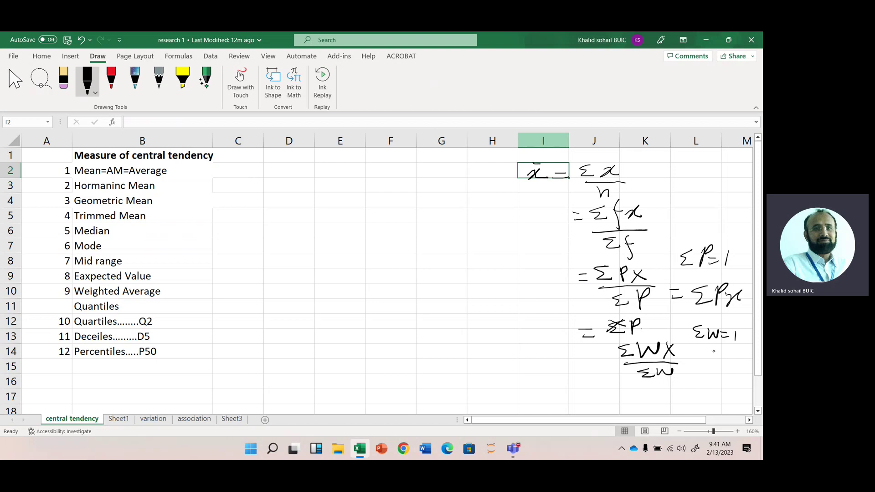
mouse_move(683, 370)
mouse_down()
mouse_move(716, 366)
mouse_move(707, 371)
mouse_up()
drag(707, 371, 748, 373)
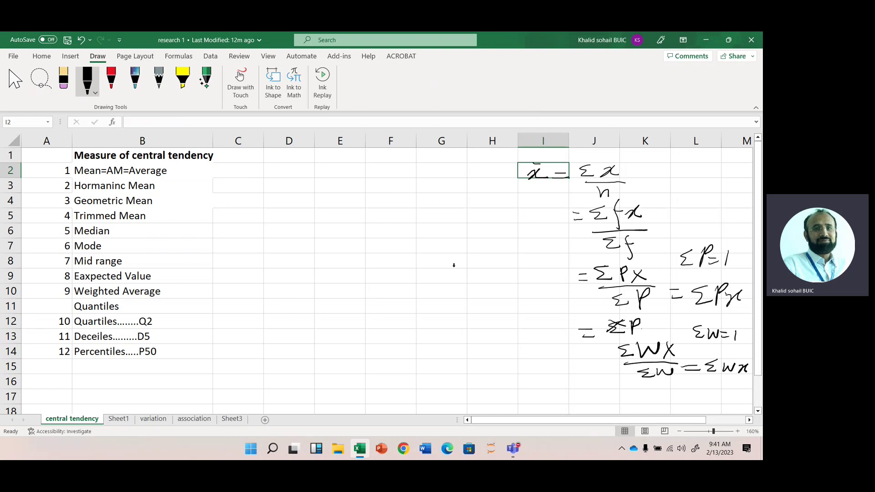
mouse_move(451, 255)
mouse_down()
mouse_move(442, 255)
mouse_move(487, 270)
mouse_up()
Ink the product symbol Π and bracketed (x) after the handwritten 'GM ='.
mouse_move(499, 255)
mouse_down()
mouse_move(505, 273)
mouse_move(511, 255)
mouse_move(515, 272)
mouse_move(501, 255)
mouse_move(528, 255)
mouse_move(532, 275)
mouse_move(540, 253)
mouse_move(549, 275)
mouse_up()
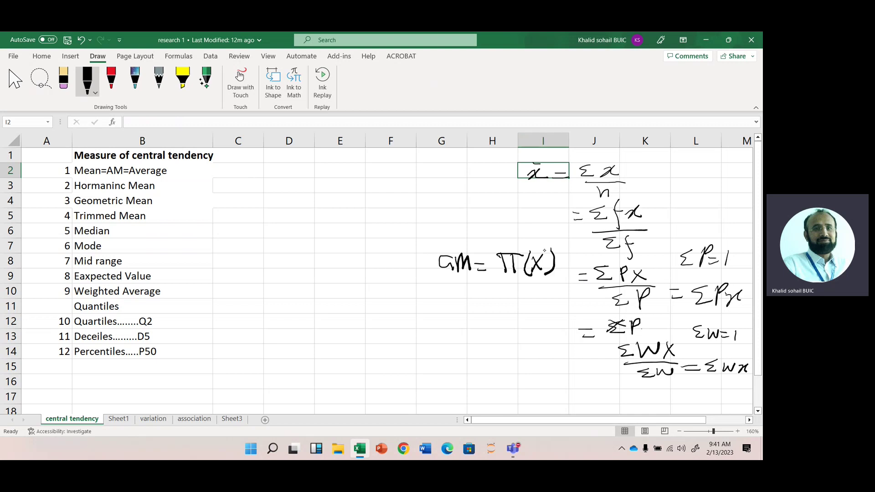
drag(559, 240, 550, 279)
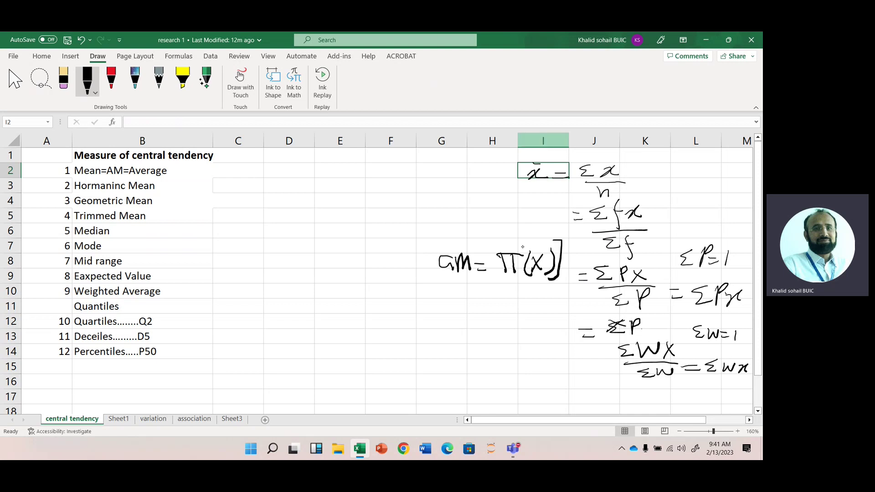